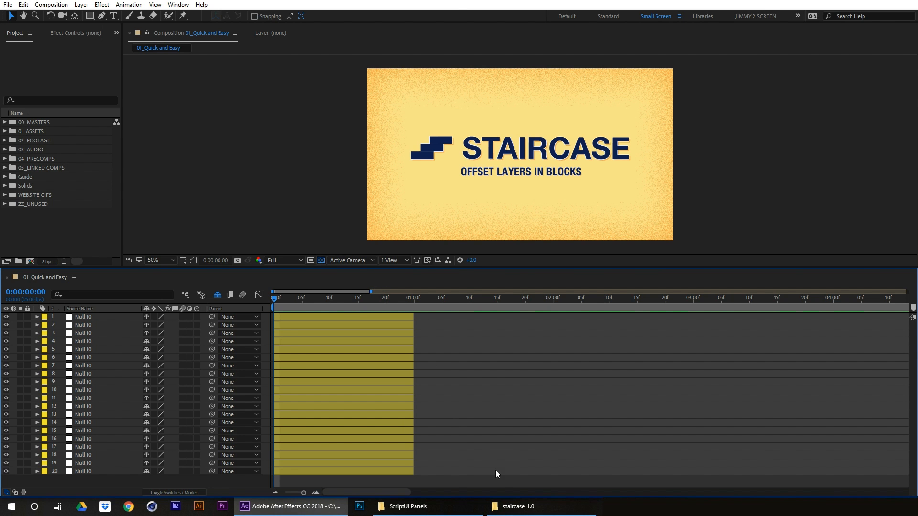
Copy Staircase.jsx from the staircase_1.0 archive into After Effects' ScriptUI Panels folder, granting administrator permission
left_click(517, 506)
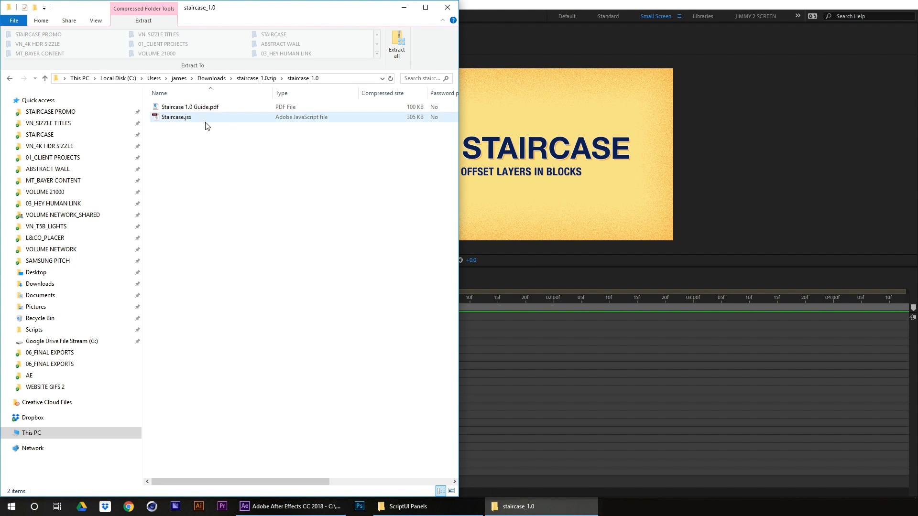
left_click(177, 109)
left_click(179, 119)
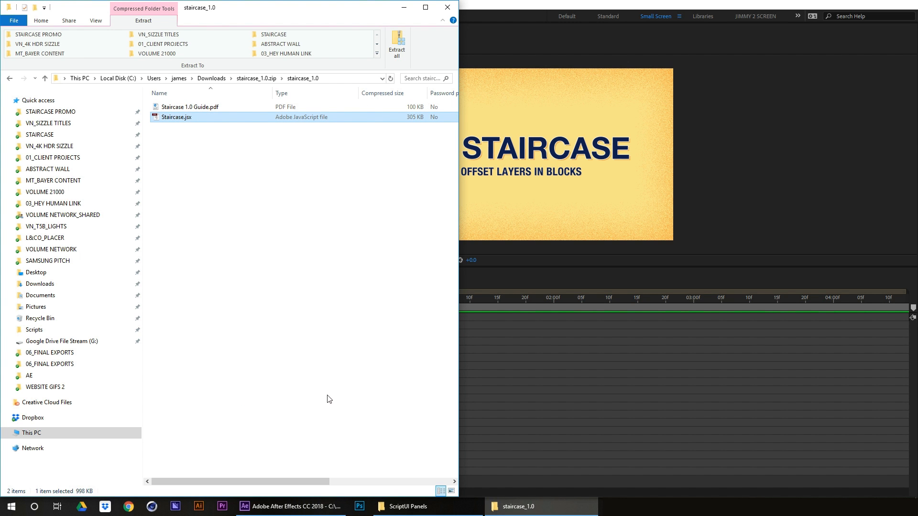
left_click(412, 506)
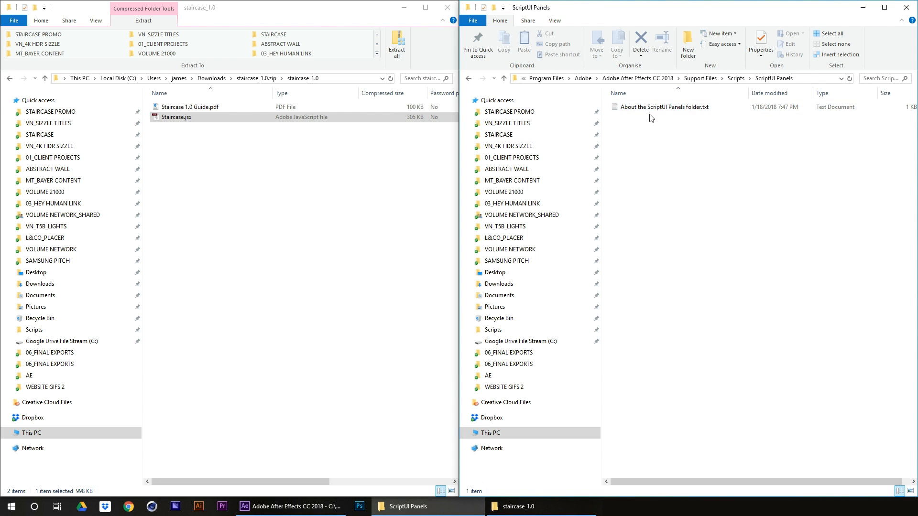
left_click(734, 78)
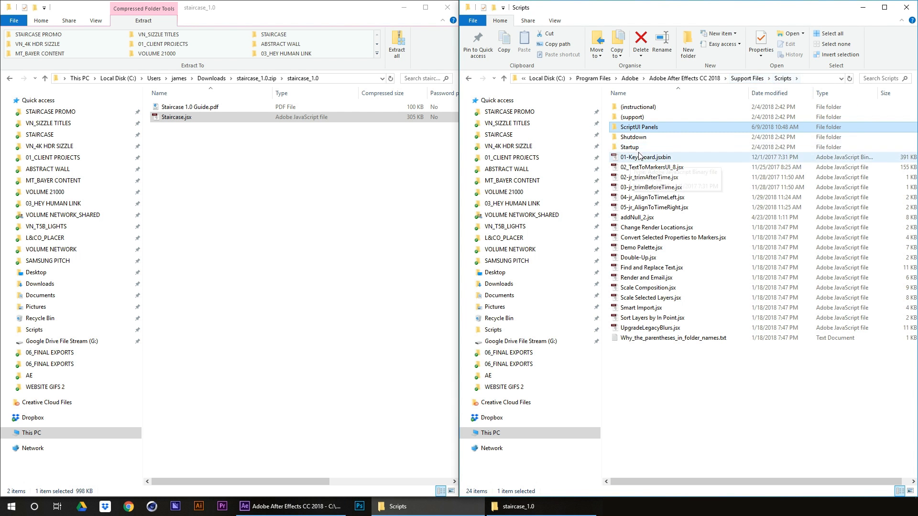
double_click(621, 128)
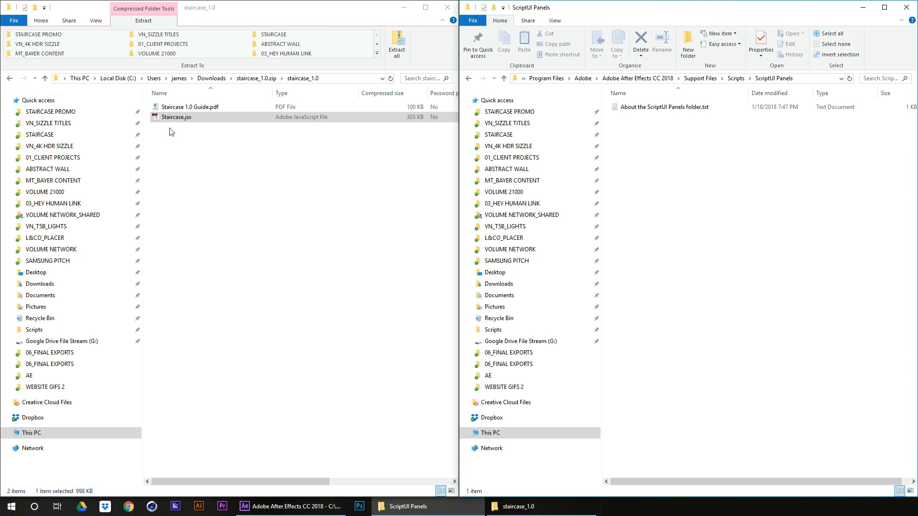
left_click_drag(165, 120, 722, 196)
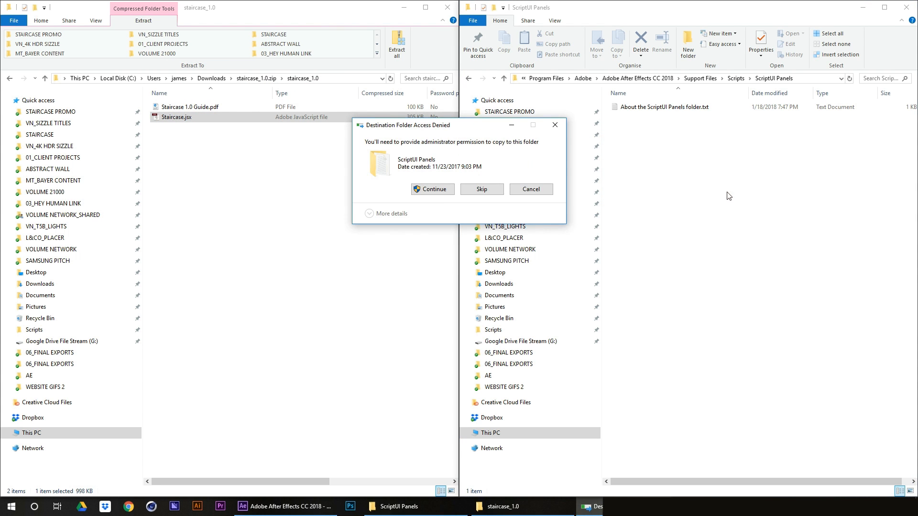
left_click(432, 189)
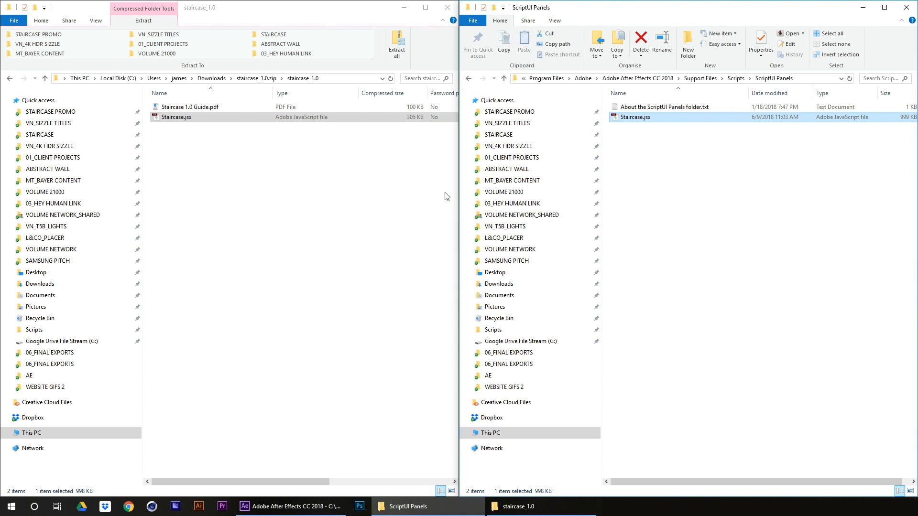
Switch to After Effects, then exit and relaunch it so the new script loads
left_click(307, 503)
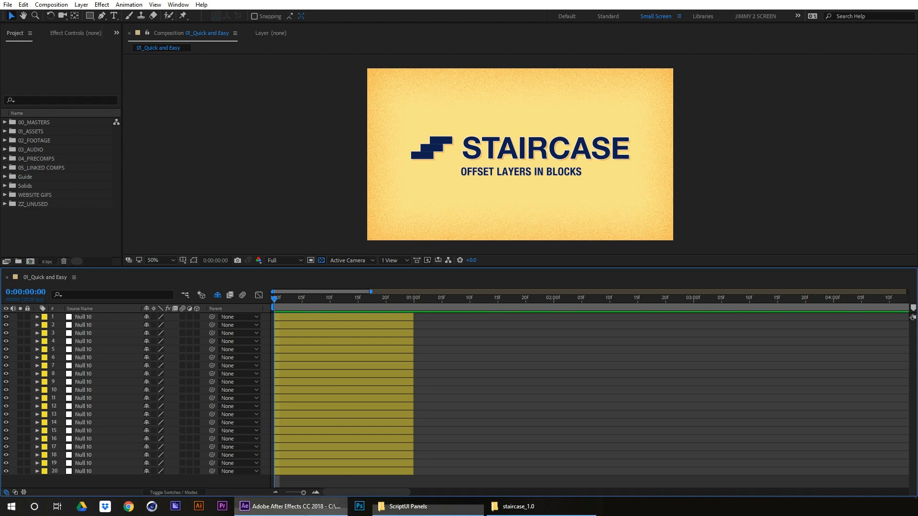
left_click(7, 5)
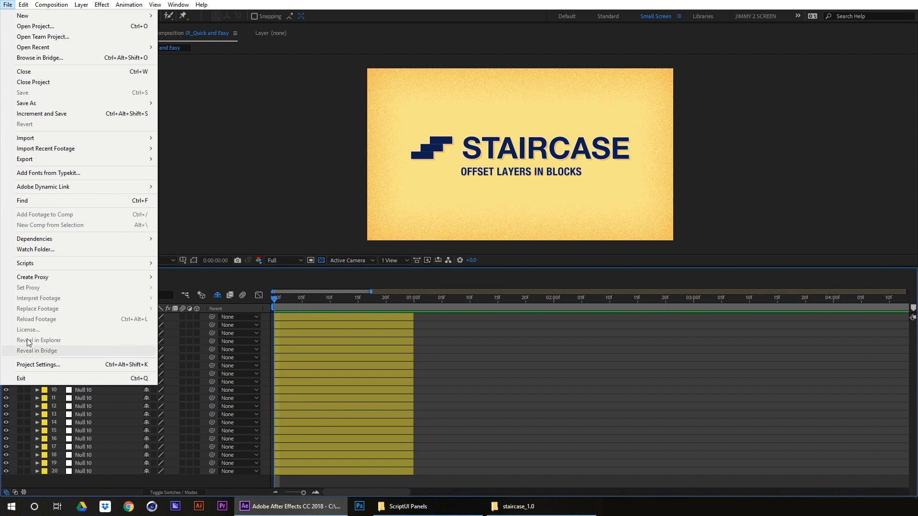
left_click(28, 379)
left_click(244, 506)
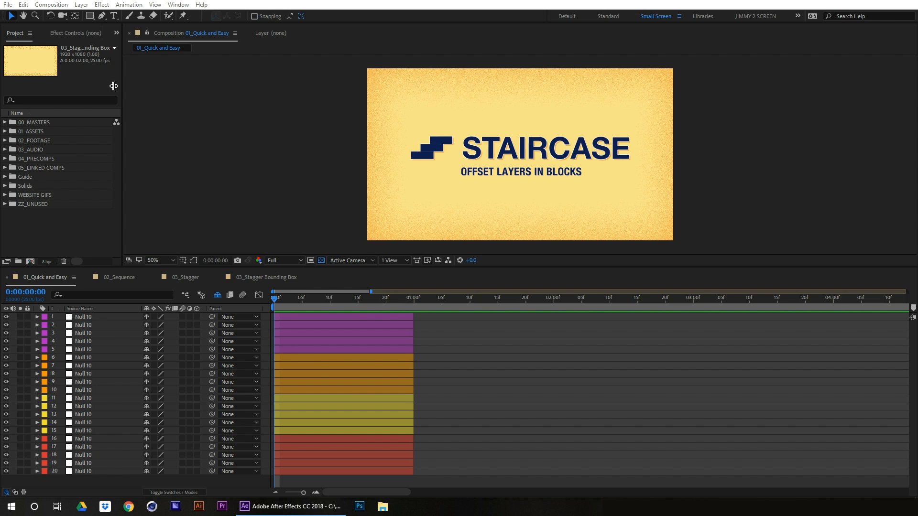
Open the Staircase.jsx script panel and dock it as a narrow column beside the timeline
left_click(177, 4)
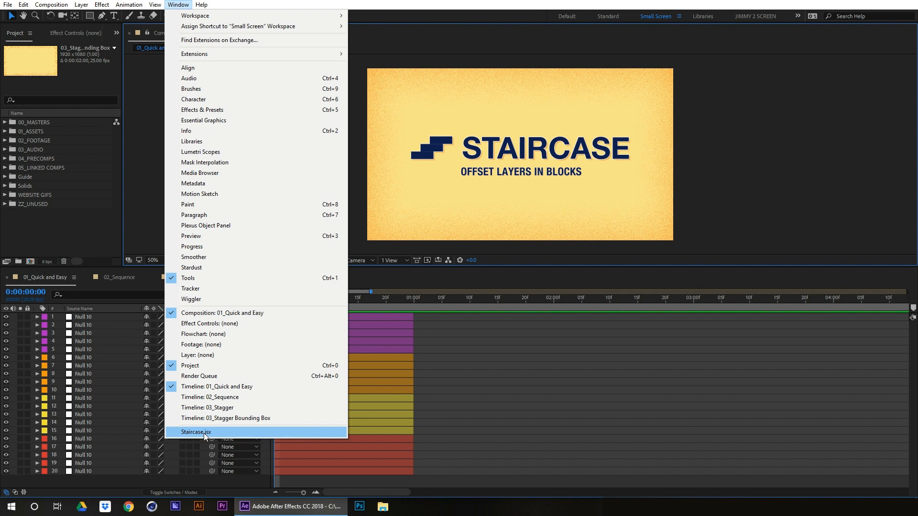
left_click(203, 433)
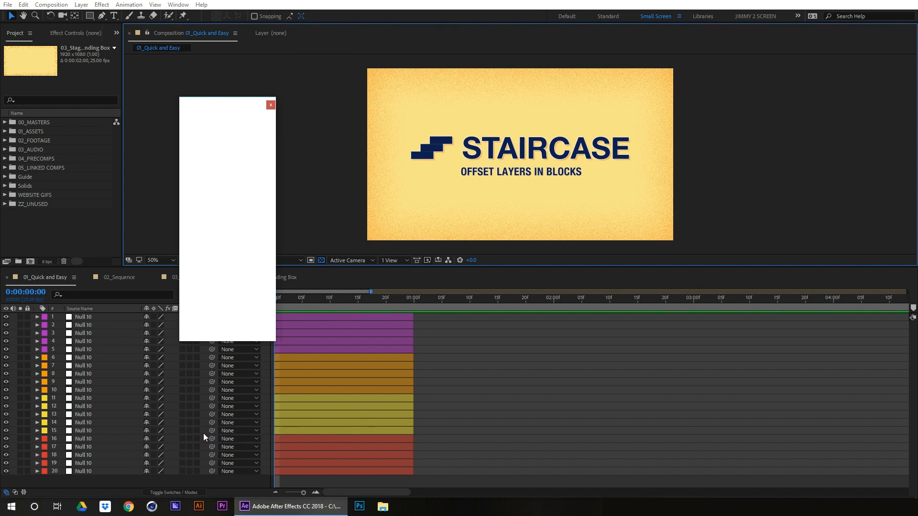
left_click_drag(181, 120, 11, 318)
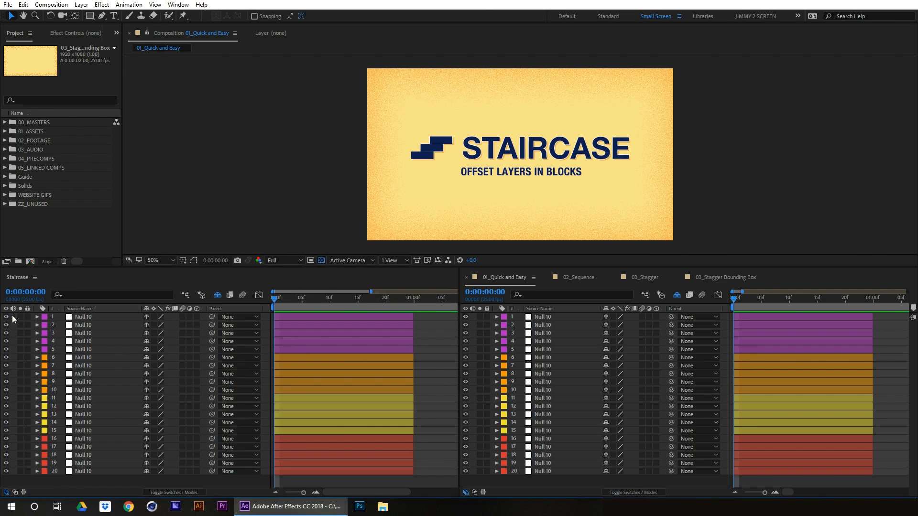
left_click_drag(458, 342, 99, 327)
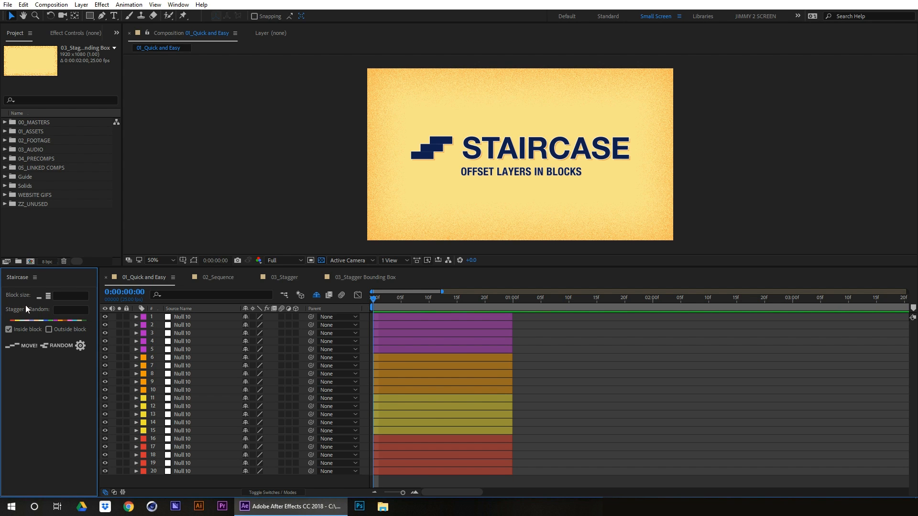
Set the Staircase block size to the list 2,4,5
left_click(74, 296)
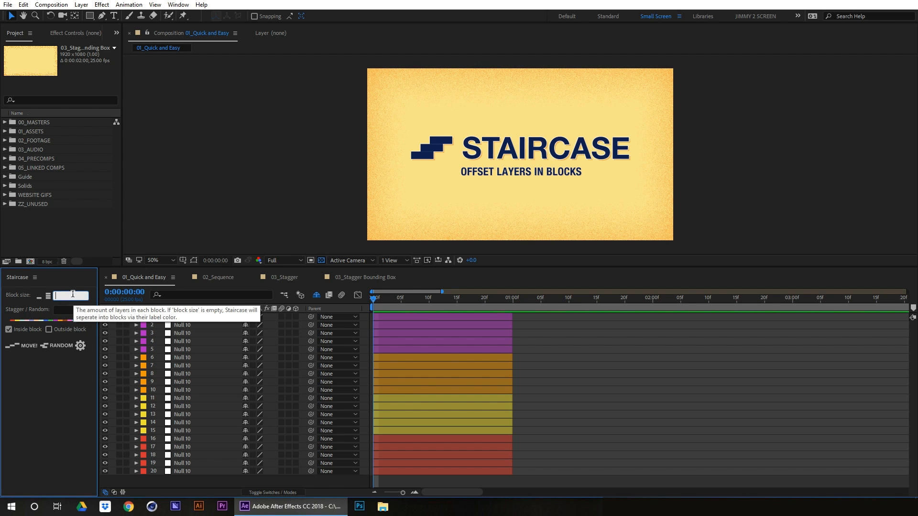
type("4")
key("BackSpace")
type("2,4,5")
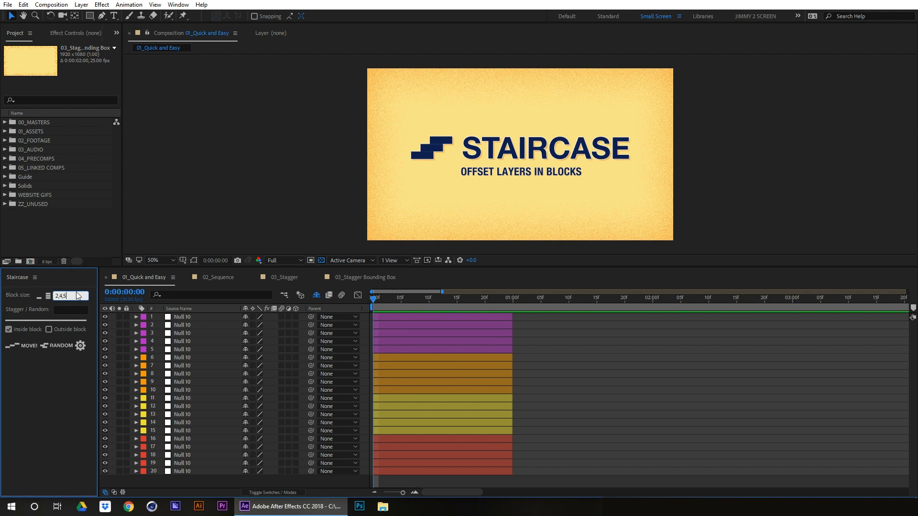
Select all 20 null layers and clear the block size so that blocks follow the label colours
left_click(176, 473)
left_click(134, 317, "shift")
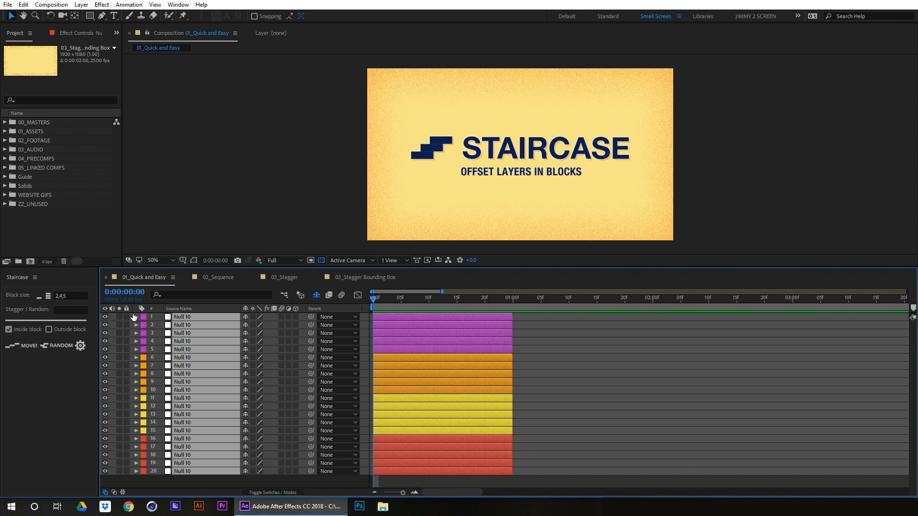
left_click(70, 297)
key("BackSpace")
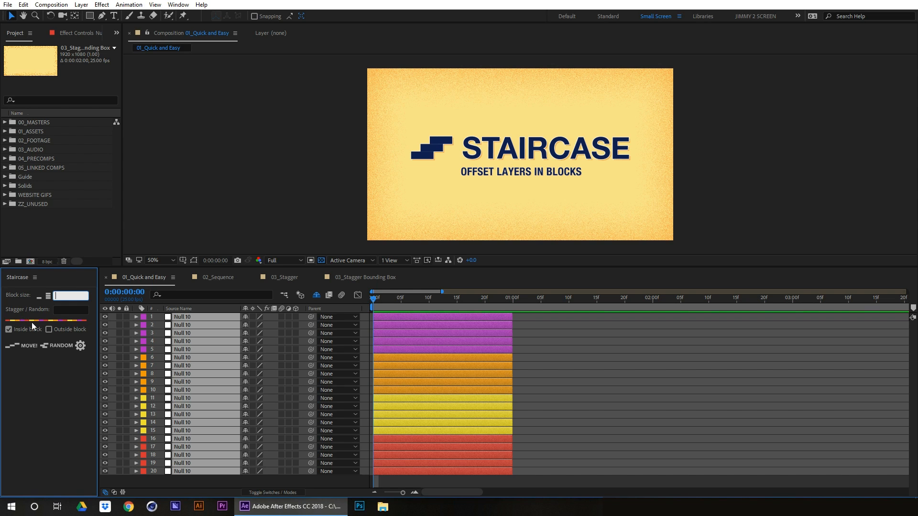
type("2")
key("BackSpace")
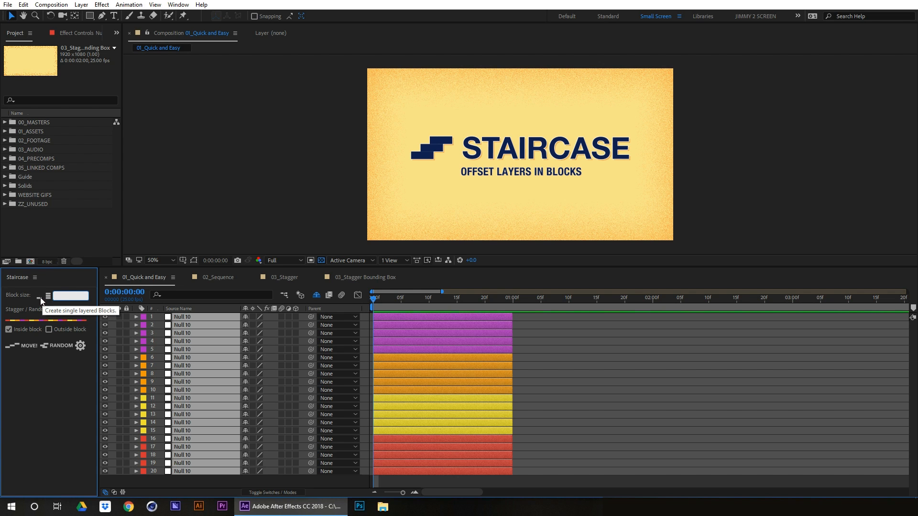
Try single-layered blocks, then empty the block size again and deselect all layers
left_click(39, 298)
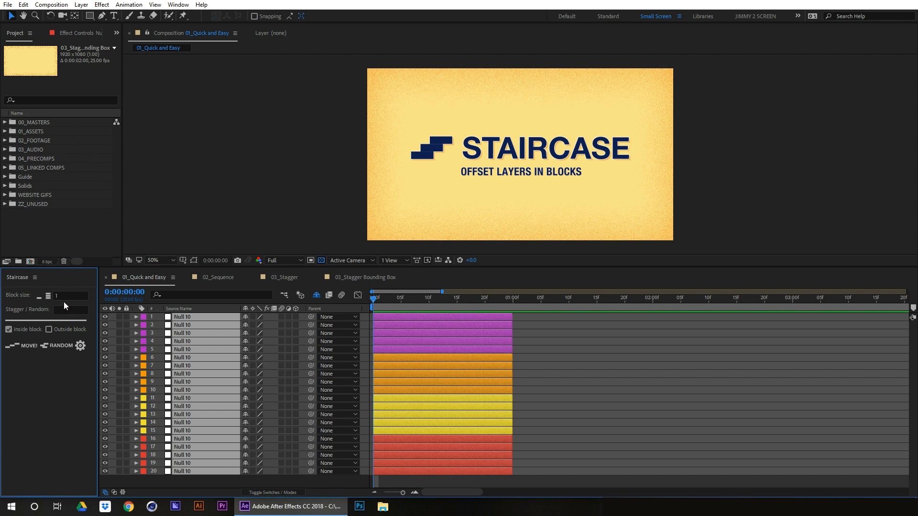
left_click(61, 296)
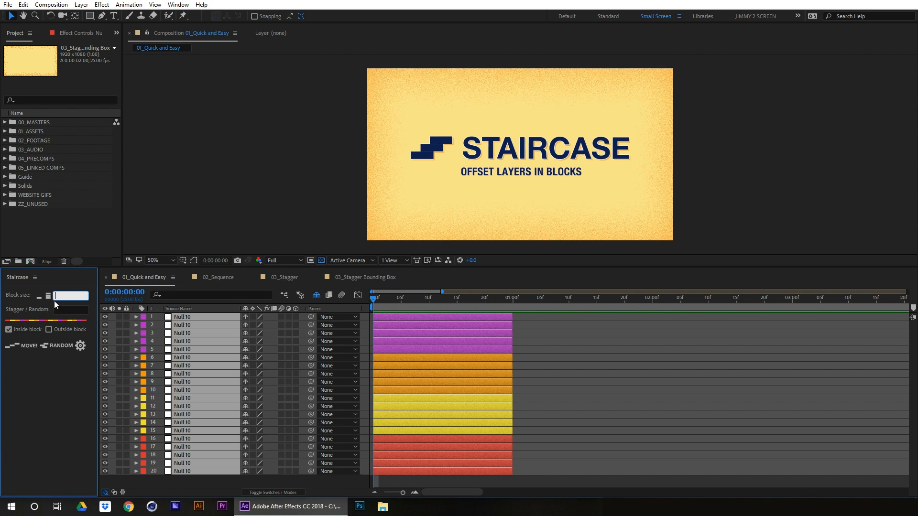
left_click(180, 481)
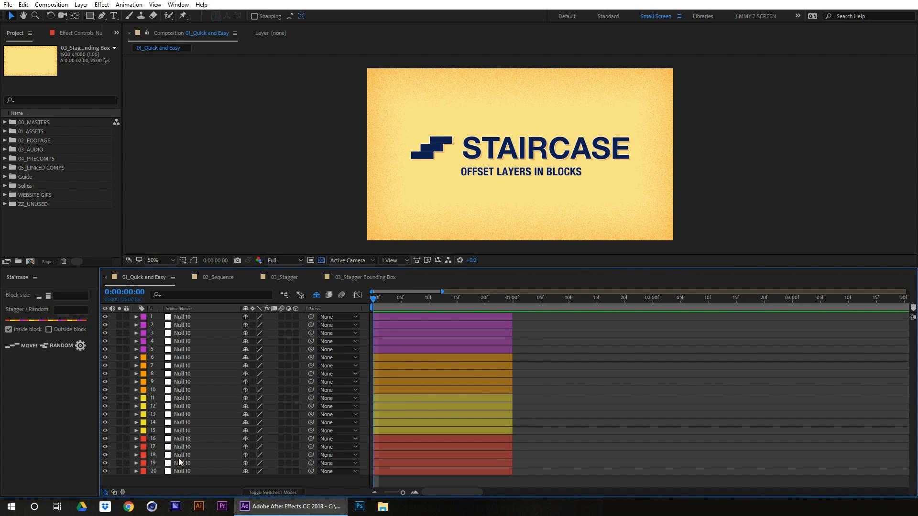
Select null layers 2, 3, 7, 8, 11 and 16 through 19 in the timeline
left_click(180, 463)
left_click(180, 439, "shift")
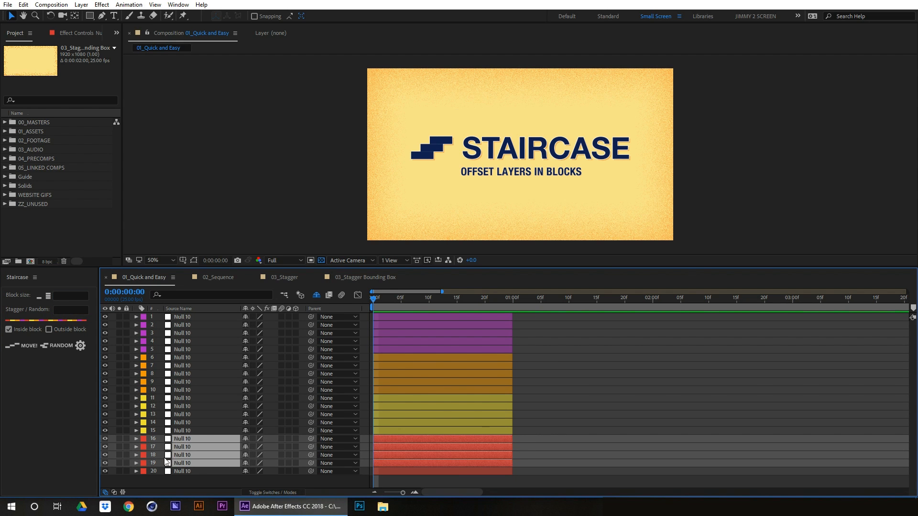
left_click(186, 399, "ctrl")
left_click(183, 373, "ctrl")
left_click(184, 366, "ctrl")
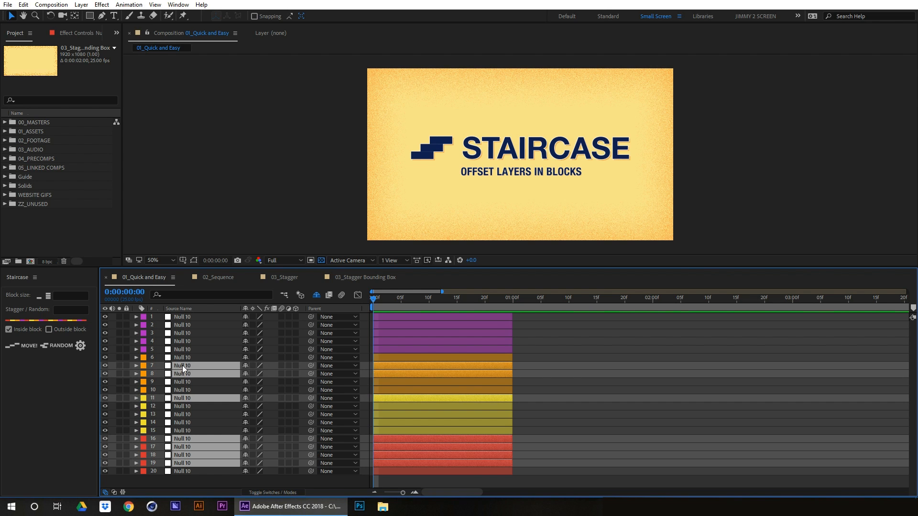
left_click(179, 325, "ctrl")
left_click(177, 334, "ctrl")
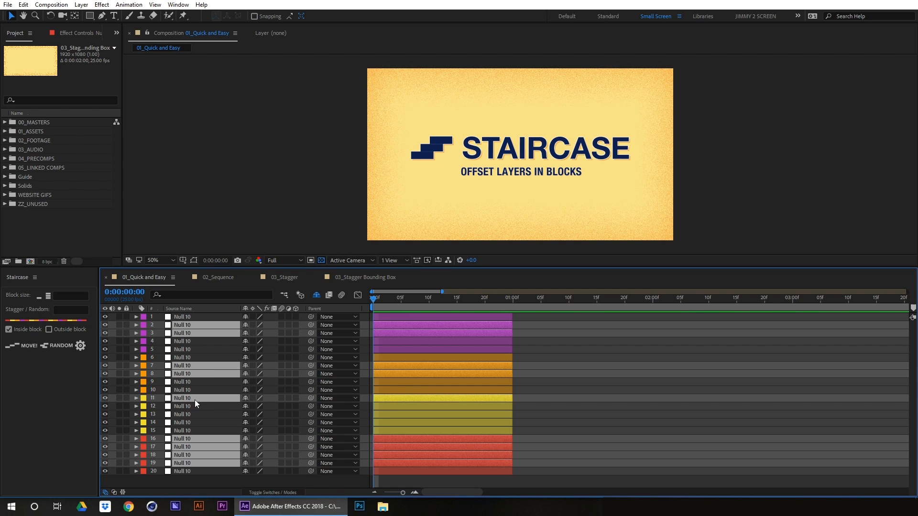
Fill the block size with the number of selected layers, then clear it again
left_click(49, 296)
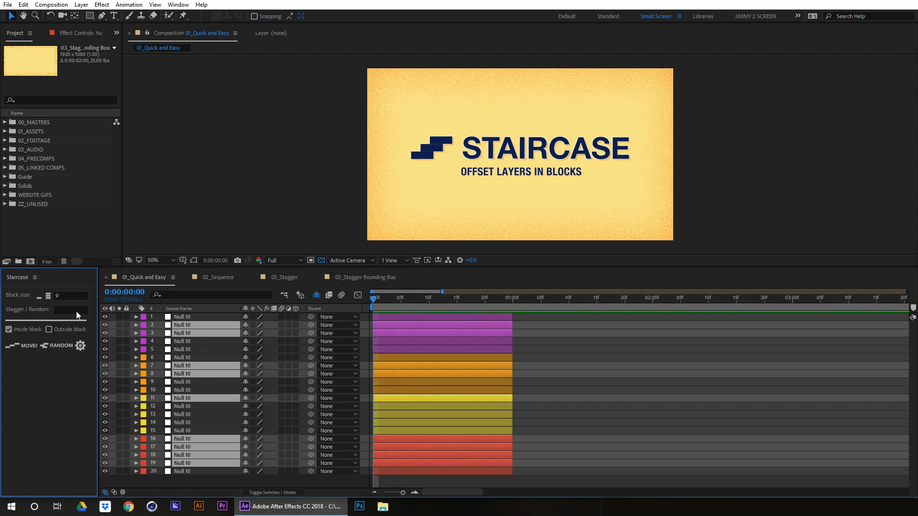
left_click(65, 295)
key("BackSpace")
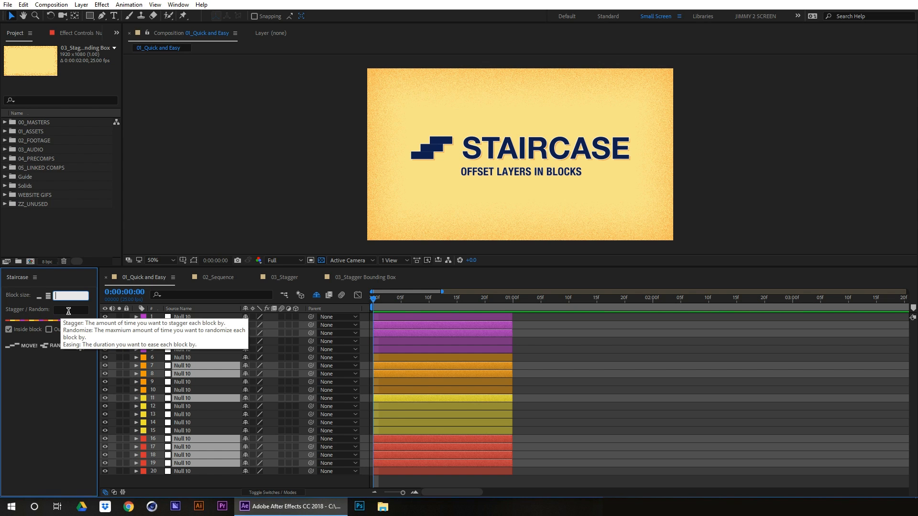
Set the Stagger / Random value to the list 2,5,6
left_click(68, 311)
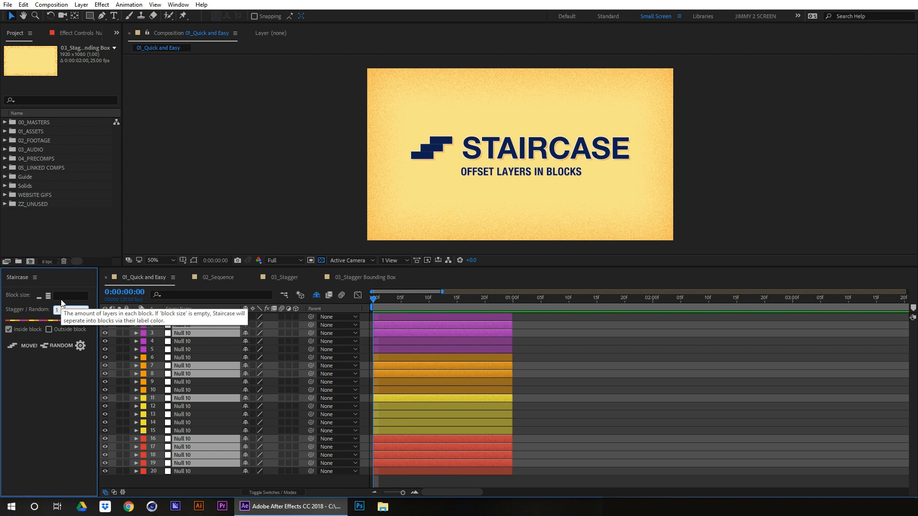
key("BackSpace")
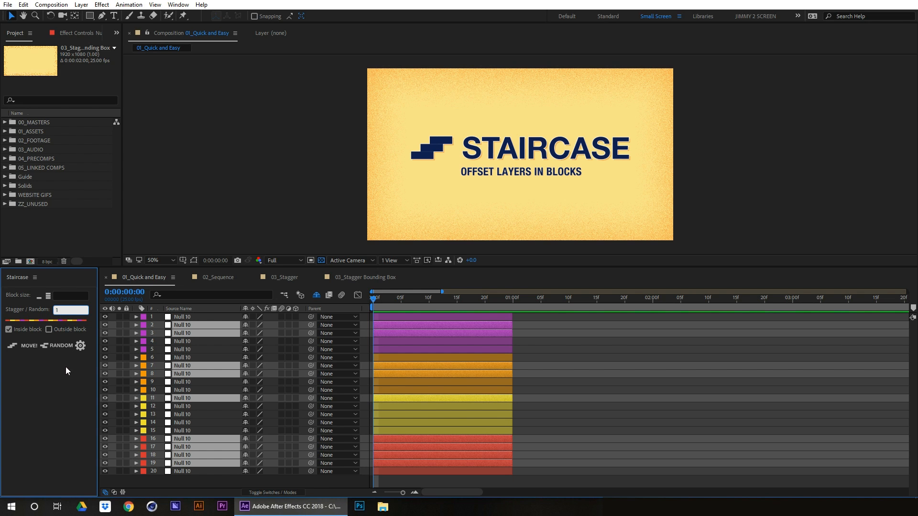
type("3")
key("BackSpace")
type("2,5,6")
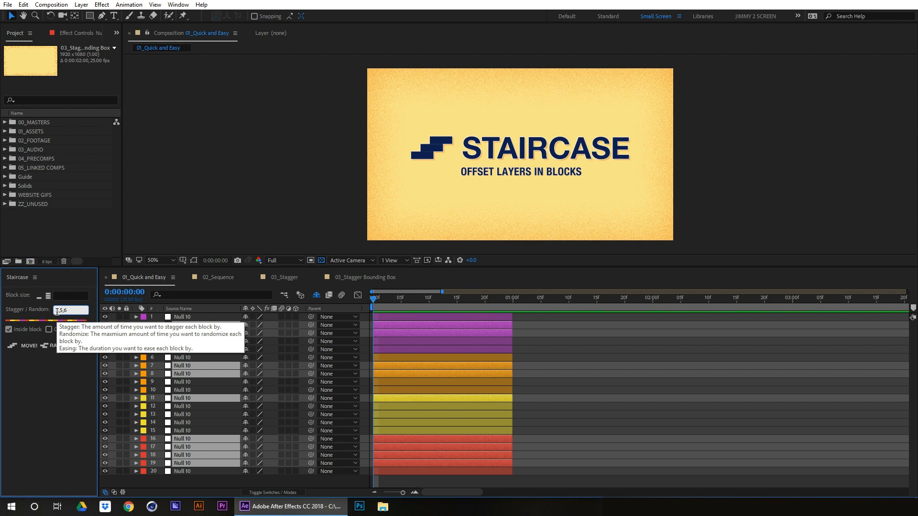
Replace the Stagger / Random list with the single value 25
left_click_drag(71, 312, 42, 317)
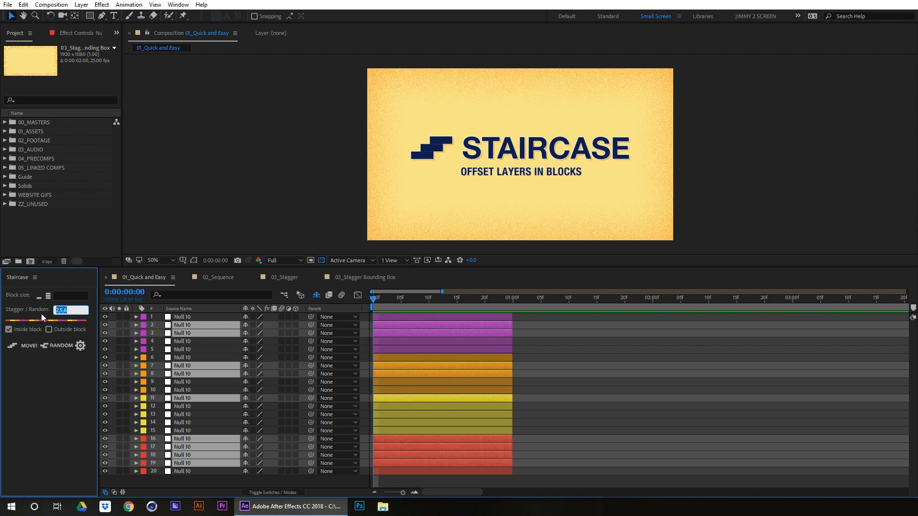
key("BackSpace")
type("0")
key("BackSpace")
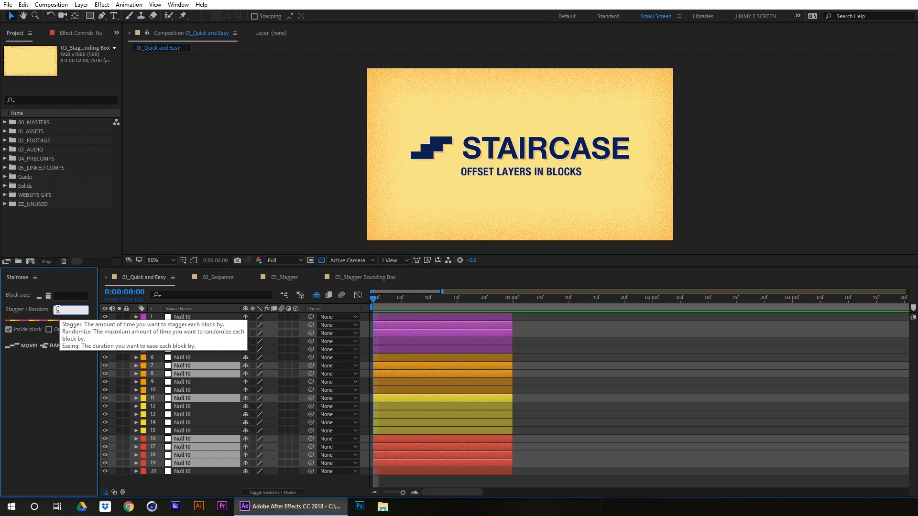
type("25")
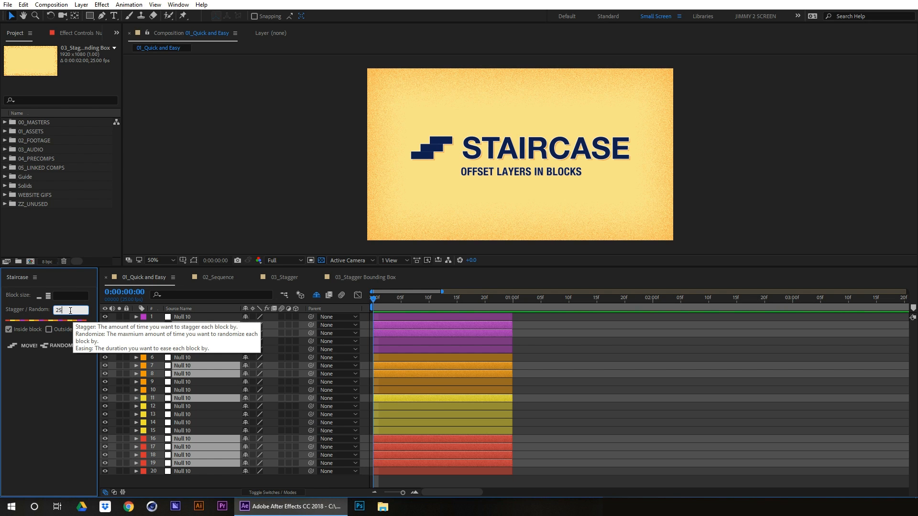
double_click(66, 311)
type("15")
double_click(65, 310)
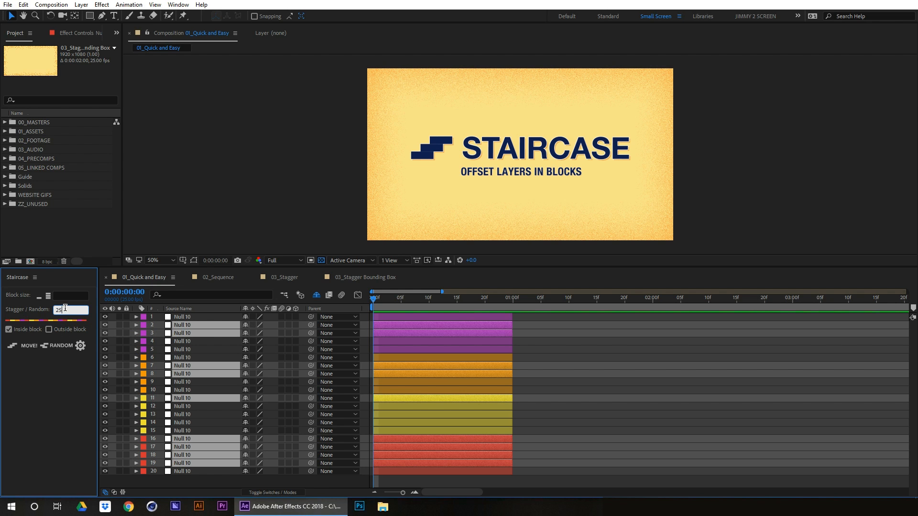
Open the Staircase settings, look through the available unit values, and close the settings without changing the unit
left_click(79, 346)
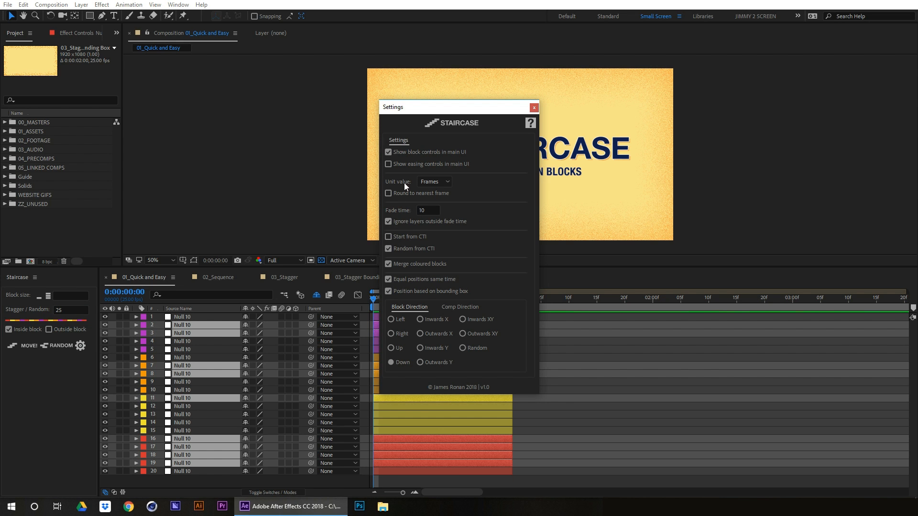
left_click(441, 182)
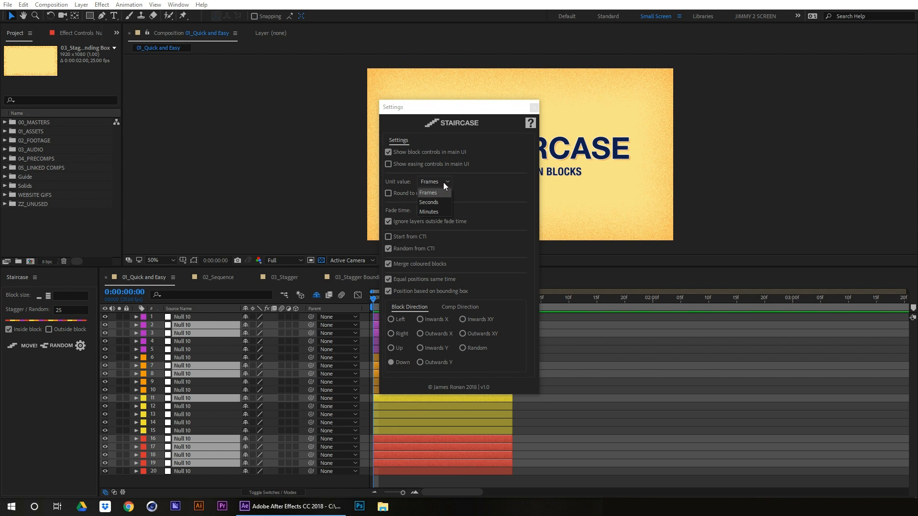
left_click(534, 108)
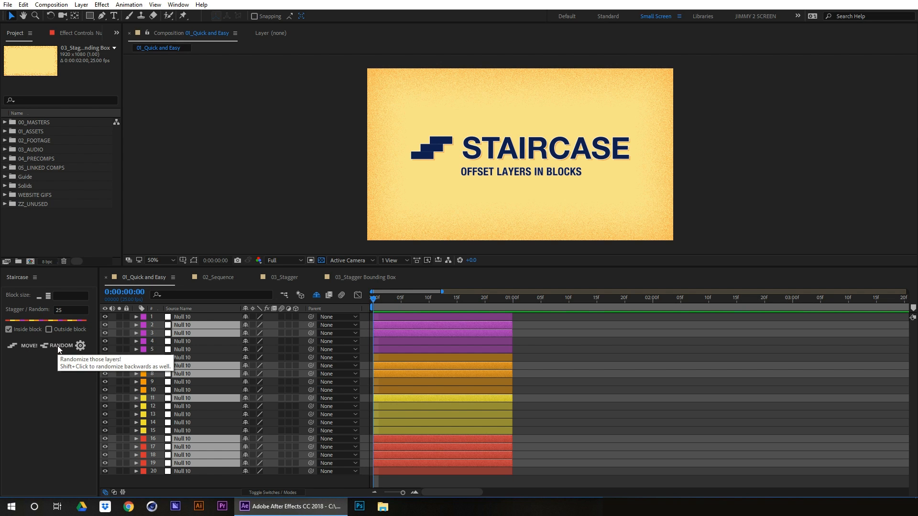
Enable showing the easing controls in the main UI in the Staircase settings, dismissing the alert and closing the settings
left_click(80, 346)
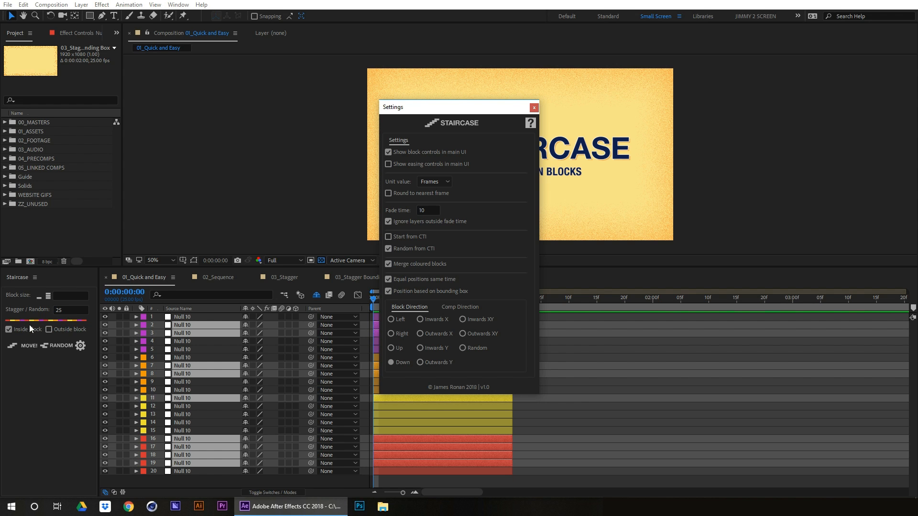
left_click(388, 164)
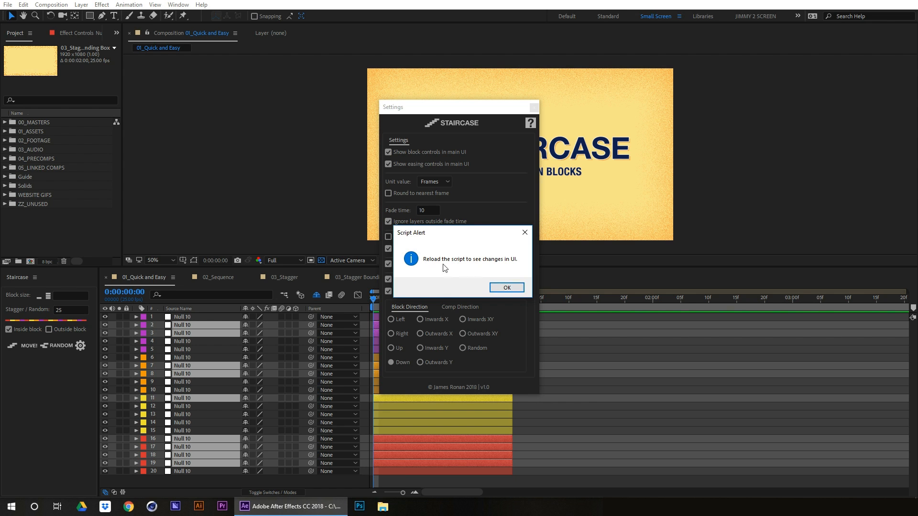
left_click(502, 288)
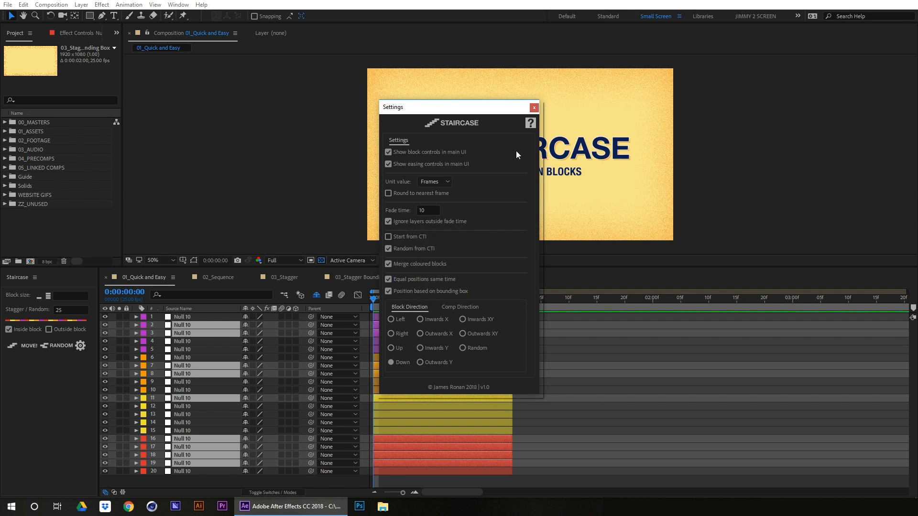
left_click(533, 107)
Close the Staircase panel and reopen the script to load the easing controls
left_click(34, 277)
left_click(53, 282)
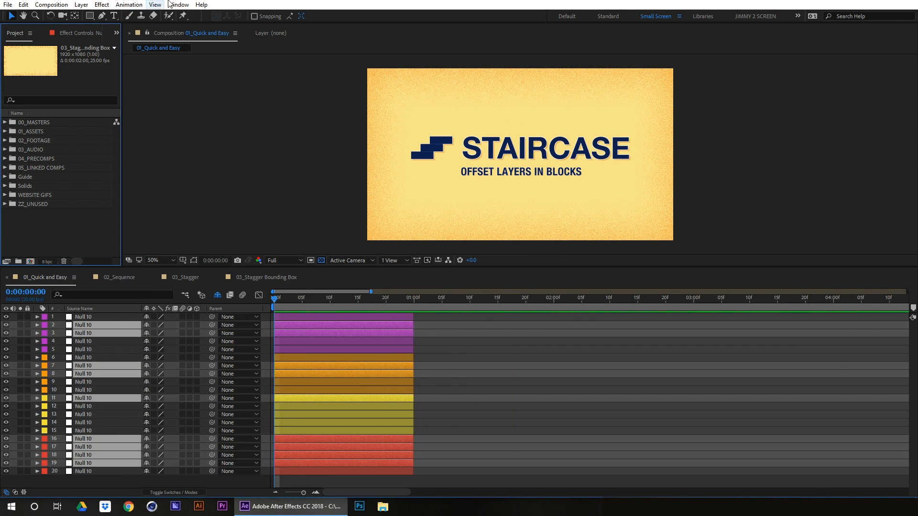
left_click(171, 5)
left_click(191, 434)
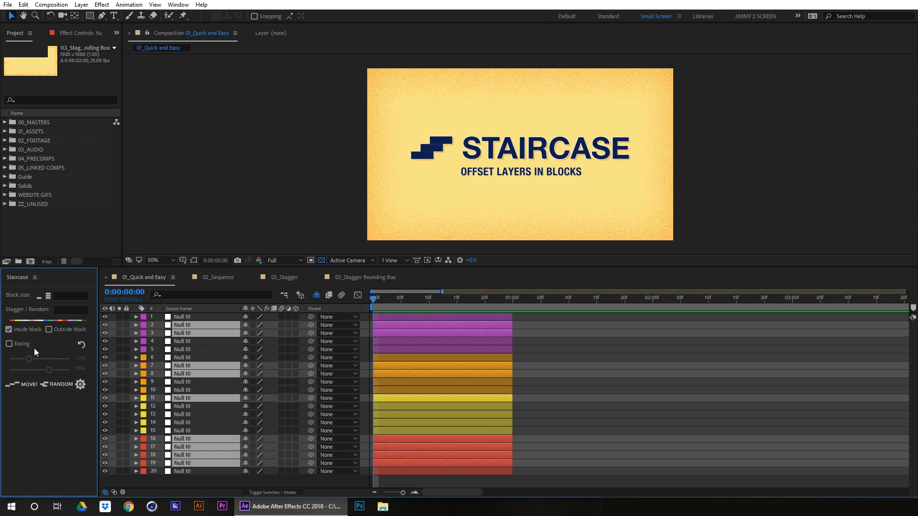
Toggle Easing on and off several times, leave it enabled, and set the ease duration to 25
left_click(10, 345)
left_click(9, 345)
left_click(9, 345)
left_click(11, 344)
left_click(12, 344)
left_click(12, 343)
left_click(13, 342)
left_click(58, 310)
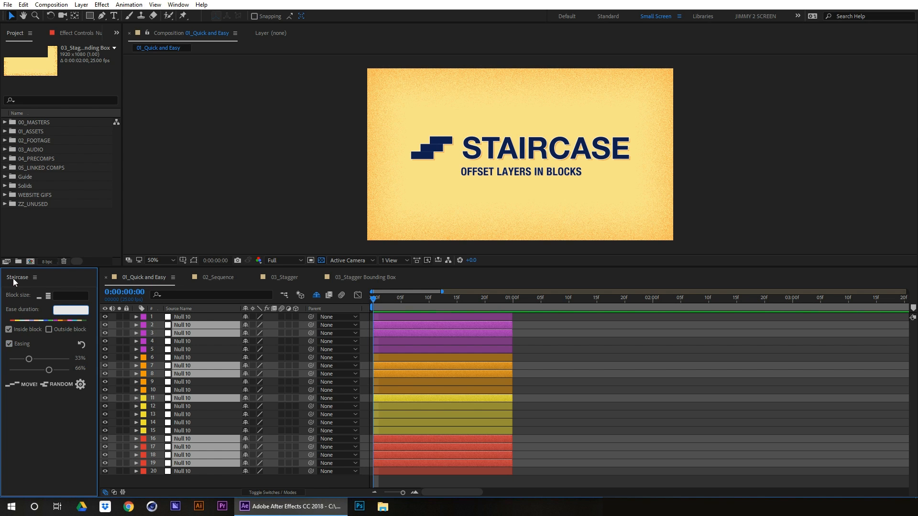
type("25")
Move the easing sliders to 0% and 100%, then reset them to their default values
left_click_drag(27, 357, 9, 358)
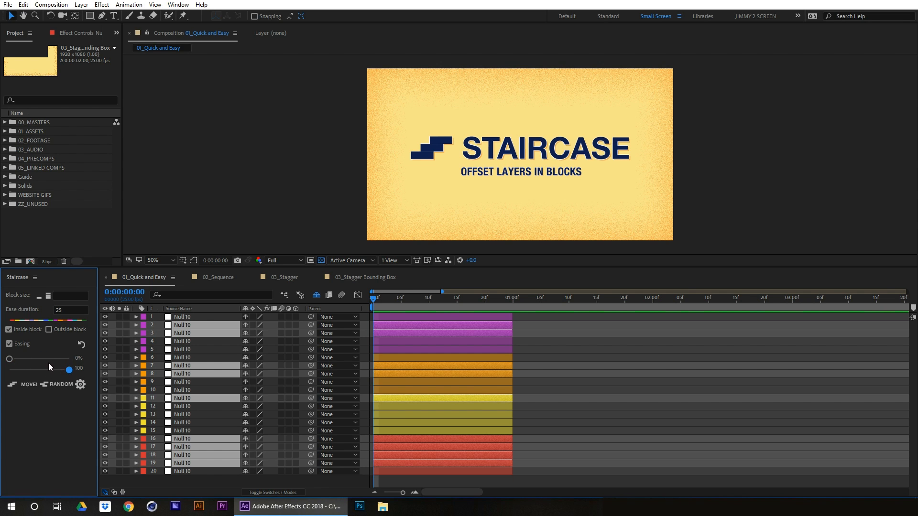
left_click(81, 345)
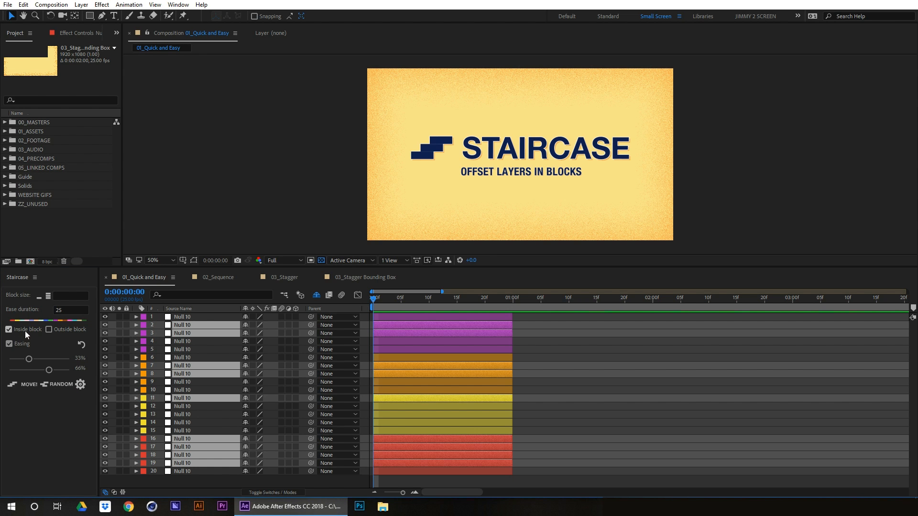
Turn off showing both the block controls and the easing controls in the main UI, dismissing the alerts and closing the settings
left_click(81, 385)
left_click(389, 153)
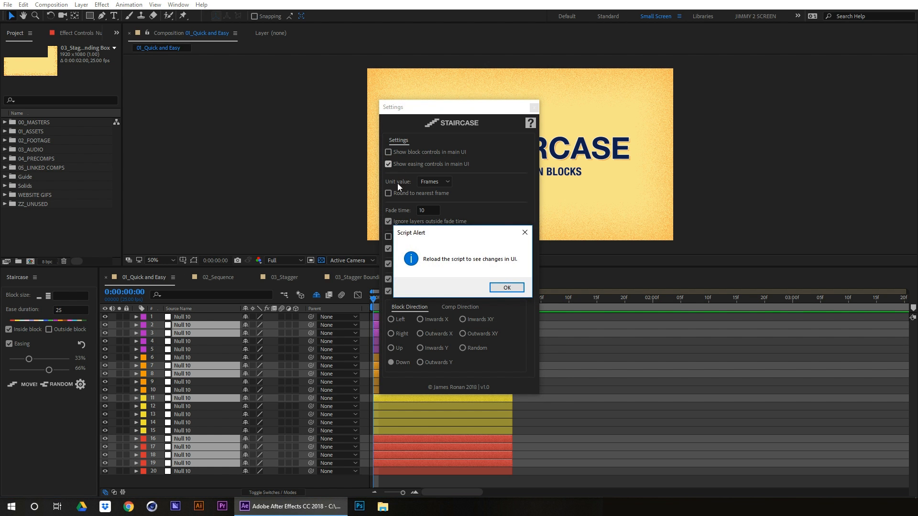
left_click(522, 288)
left_click(388, 164)
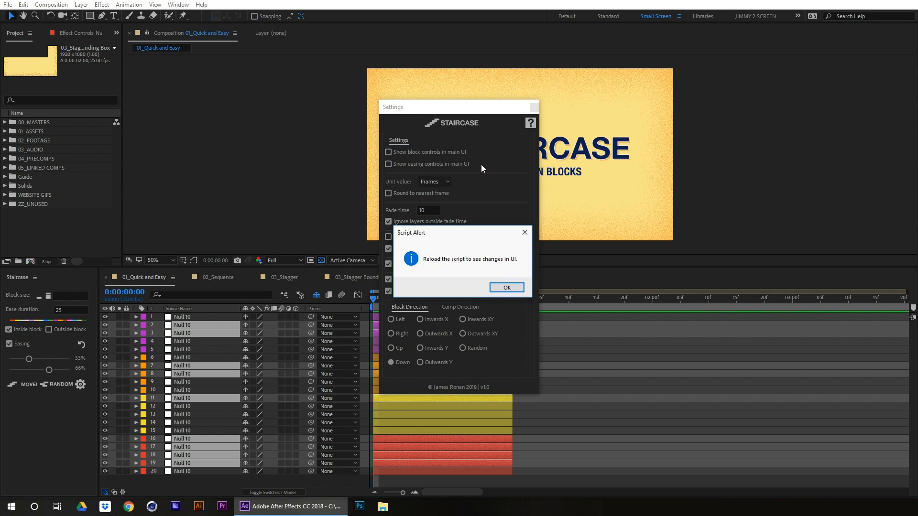
left_click(506, 287)
left_click(534, 107)
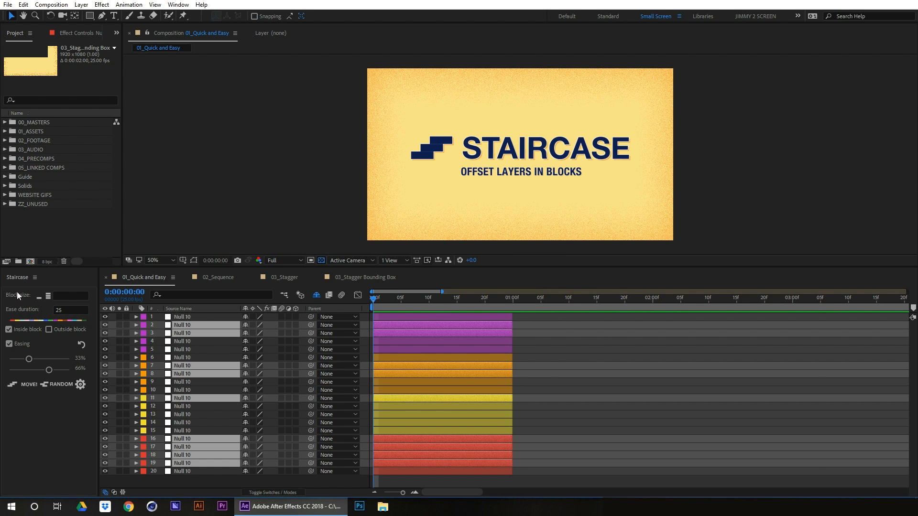
Close and reopen the Staircase panel so it reloads without the block and easing controls
left_click(35, 278)
left_click(52, 285)
left_click(178, 4)
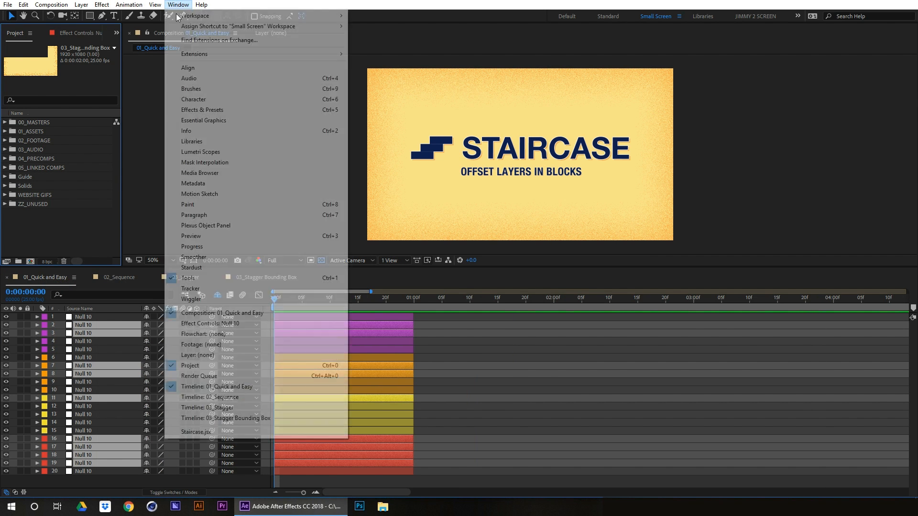
left_click(215, 432)
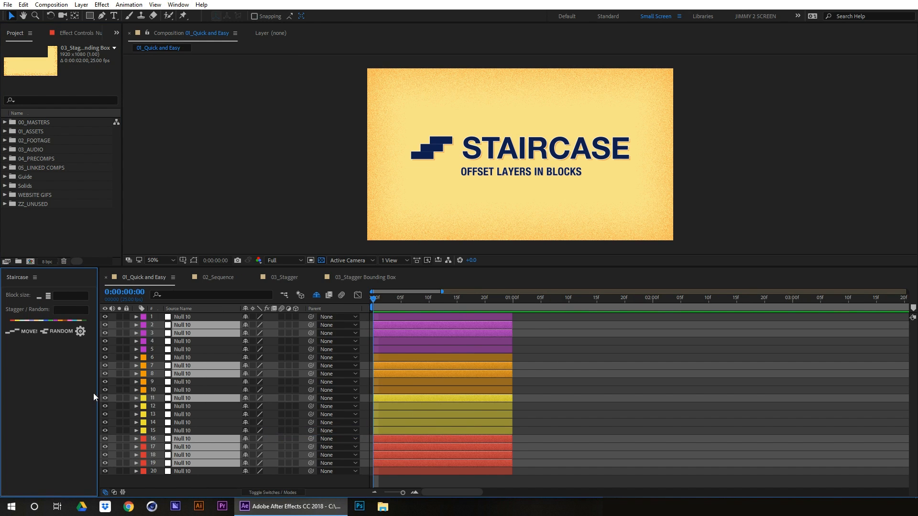
mouse_move(31, 277)
left_mouse_down()
mouse_move(479, 239)
mouse_move(143, 228)
mouse_move(24, 281)
left_mouse_up()
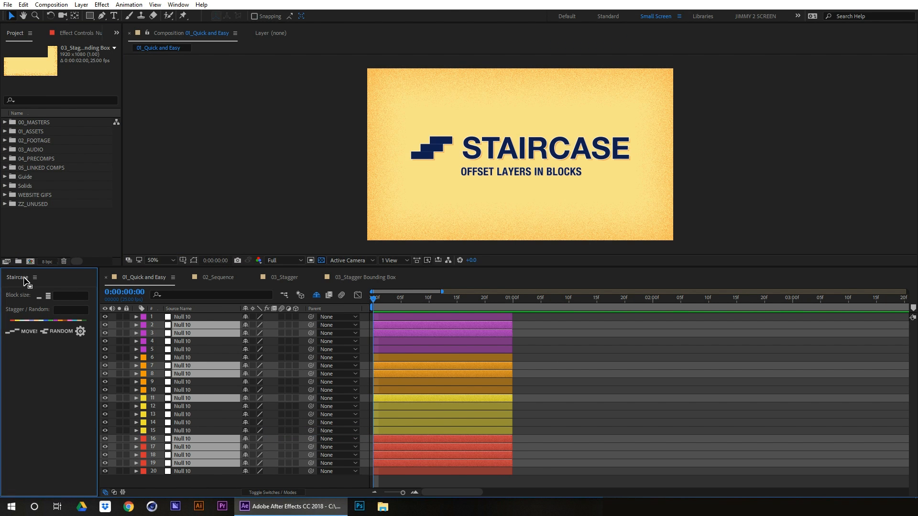